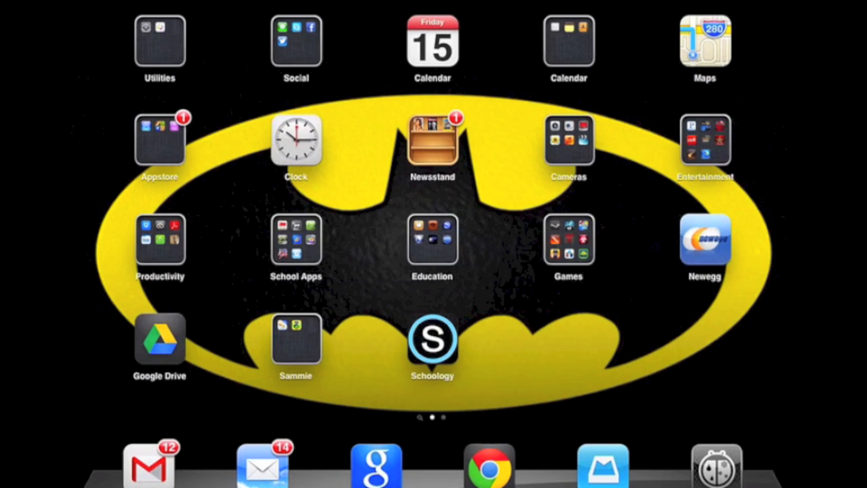
- Launch Schoology, then force-close it from the multitasking tray via its minus badge
left_click(433, 338)
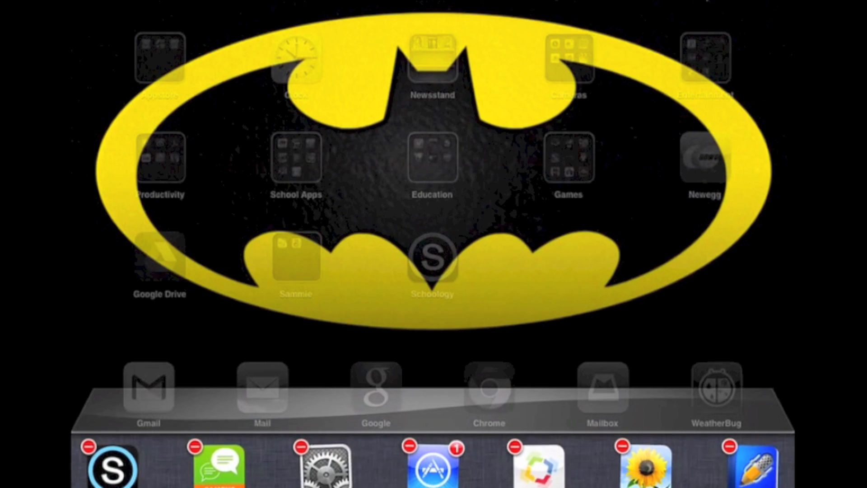
left_click(89, 446)
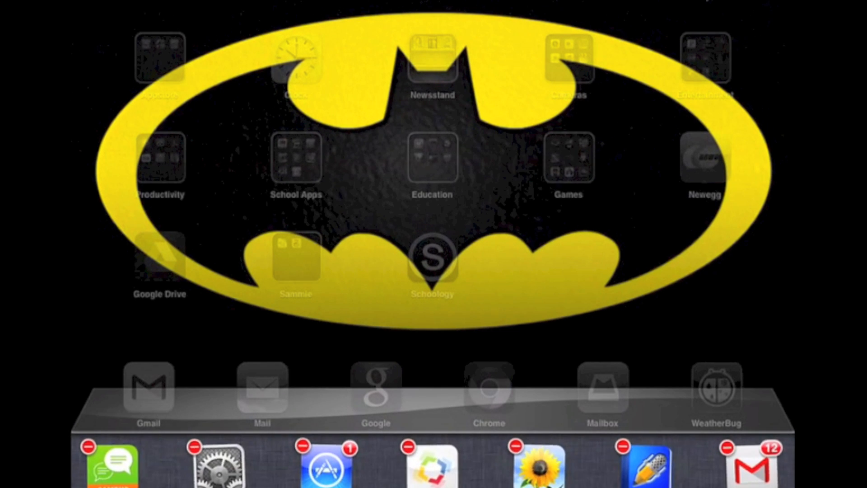
- Return to the full home screen with Schoology gone from recent apps
key("Escape")
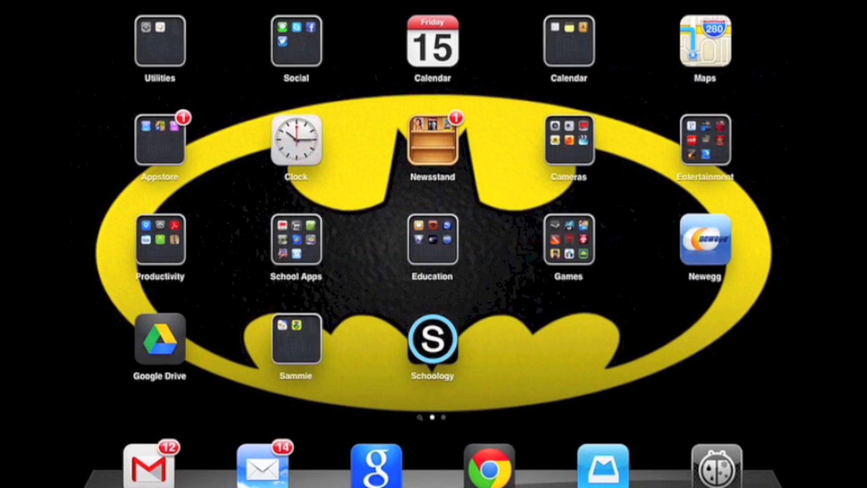